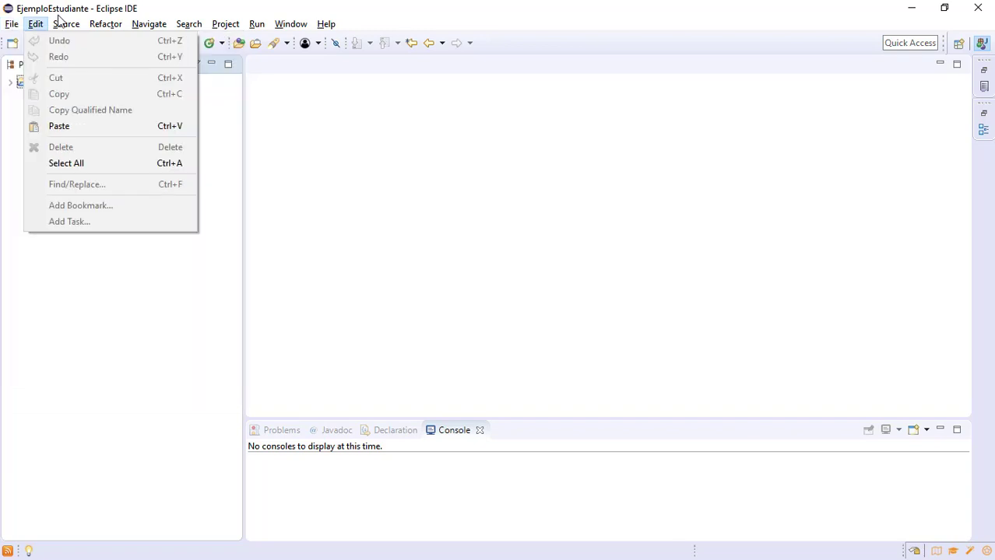
Step: Start importing projects from Git, using Clone URI as the repository source
left_click(71, 10)
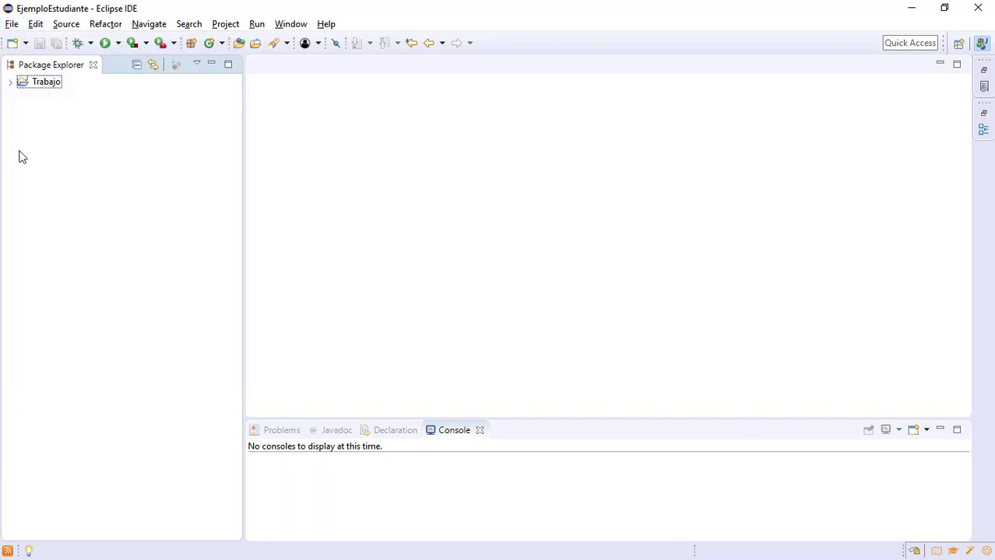
left_click(12, 26)
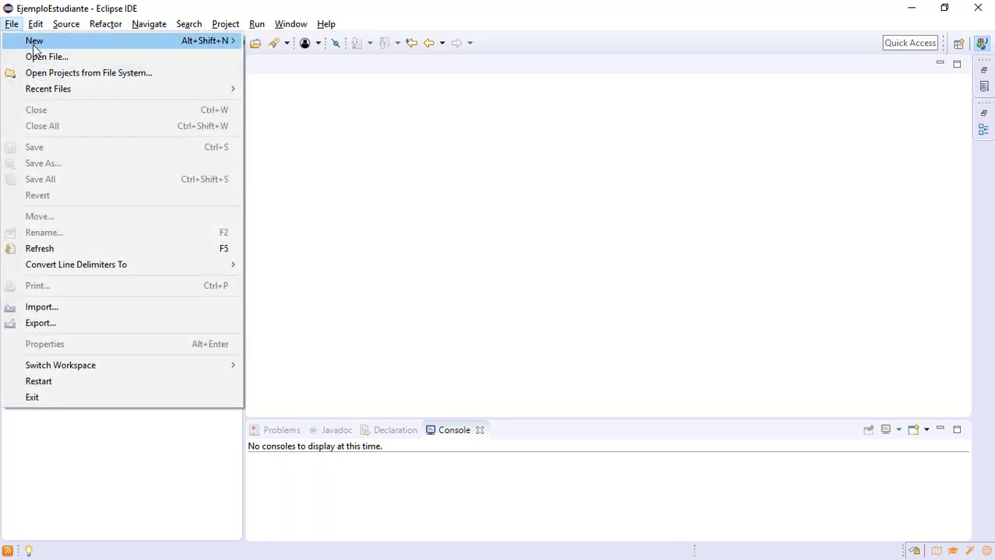
mouse_move(33, 47)
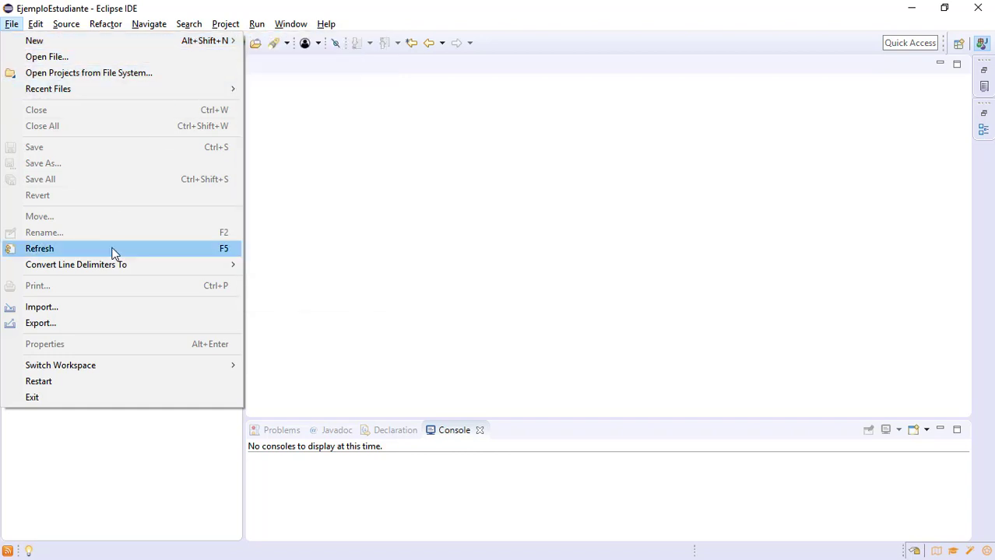
left_click(82, 308)
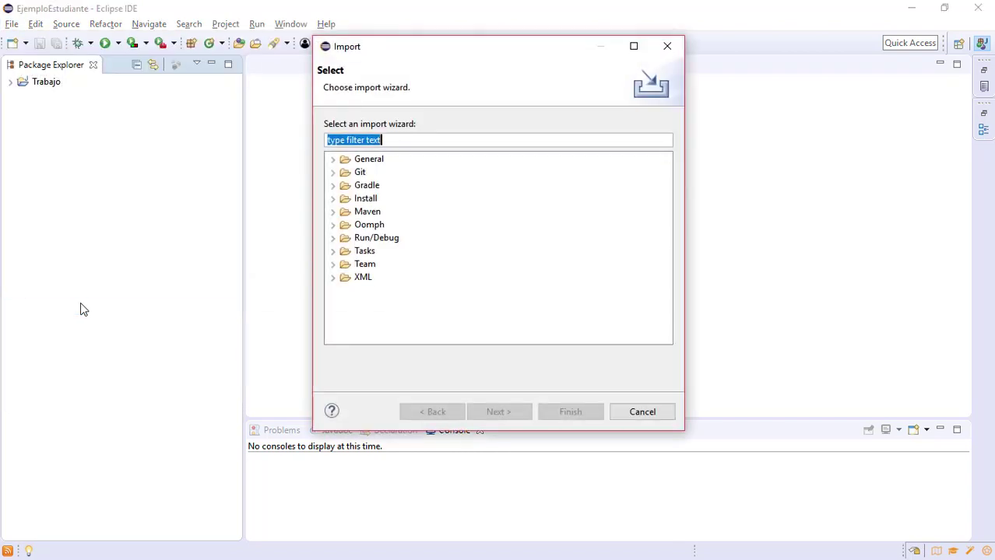
left_click(333, 172)
left_click(382, 187)
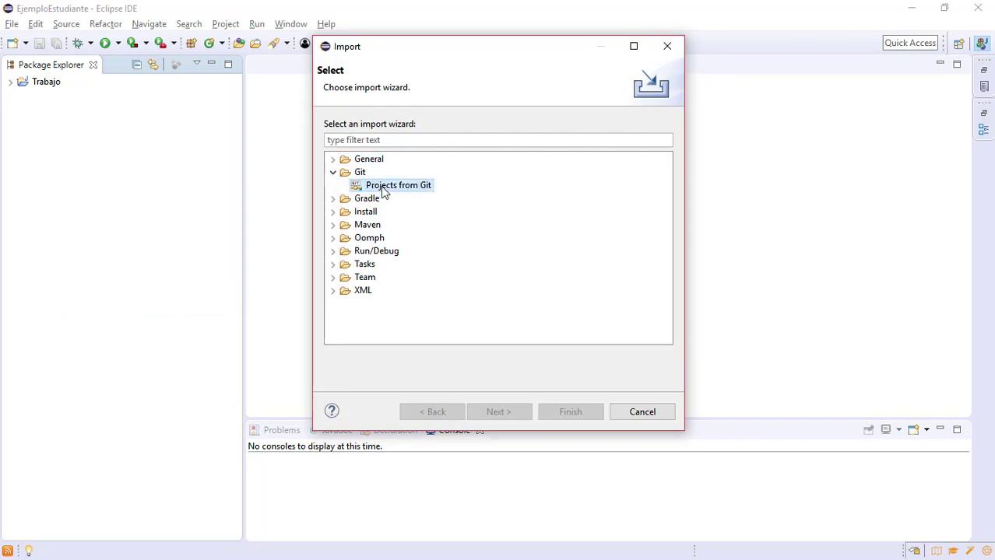
left_click(494, 411)
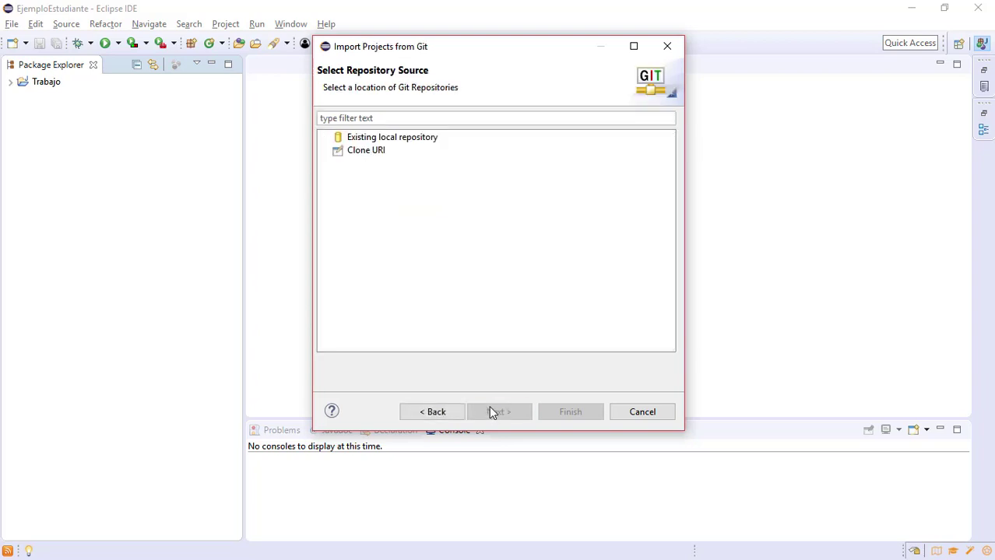
left_click(367, 151)
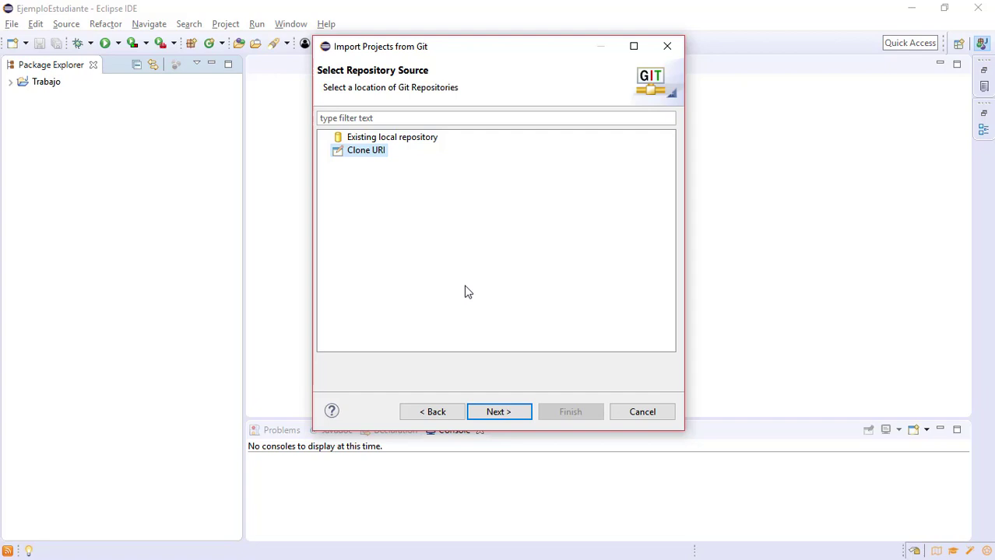
Step: Switch to the GitHub page in the browser and copy the HTTPS clone URL of the ud-prog3-clase-201819 repository
key("alt+Tab")
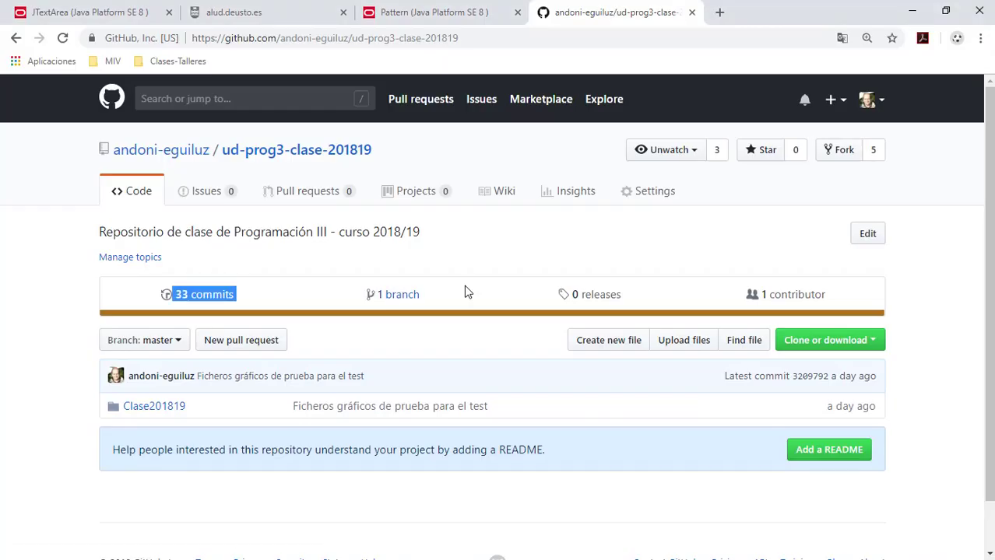
left_click(476, 38)
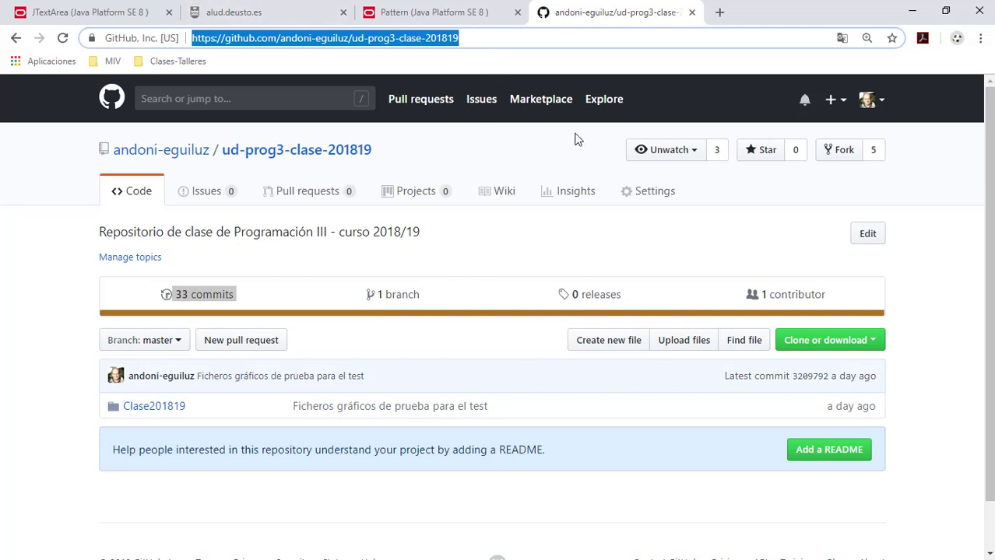
left_click(875, 348)
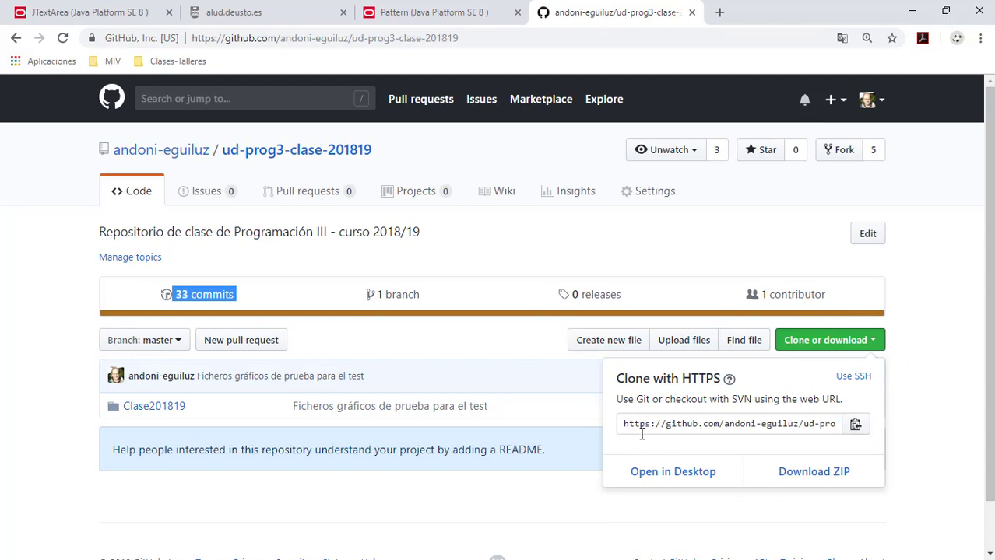
left_click(855, 426)
Step: Return to the Eclipse import wizard, enter the copied URL as the source repository URI and accept the master branch
key("alt+Tab")
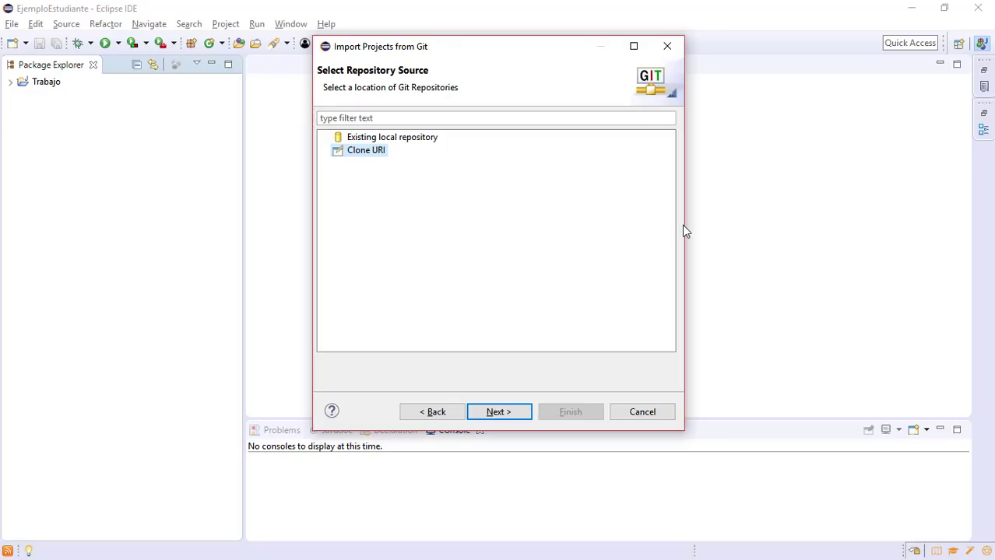
left_click(506, 411)
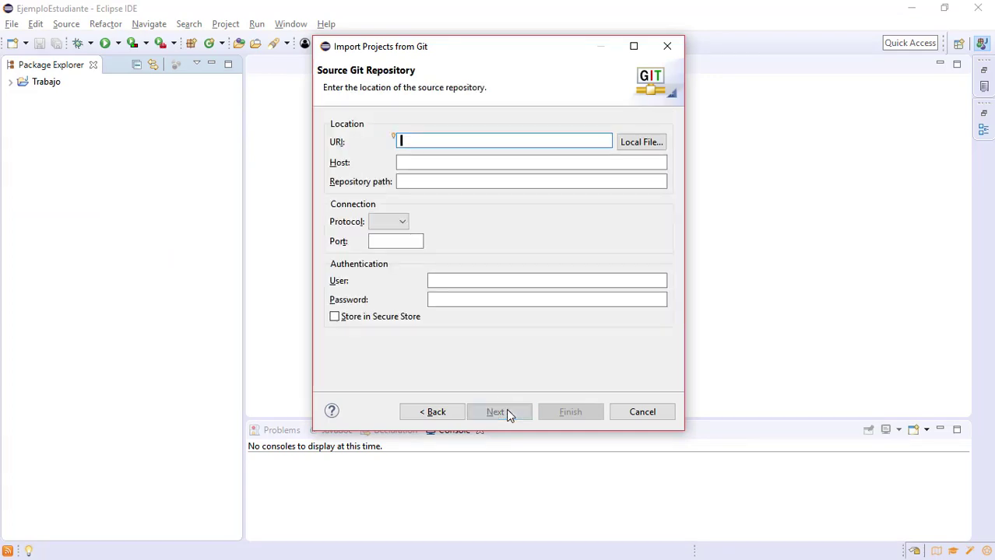
key("ctrl+v")
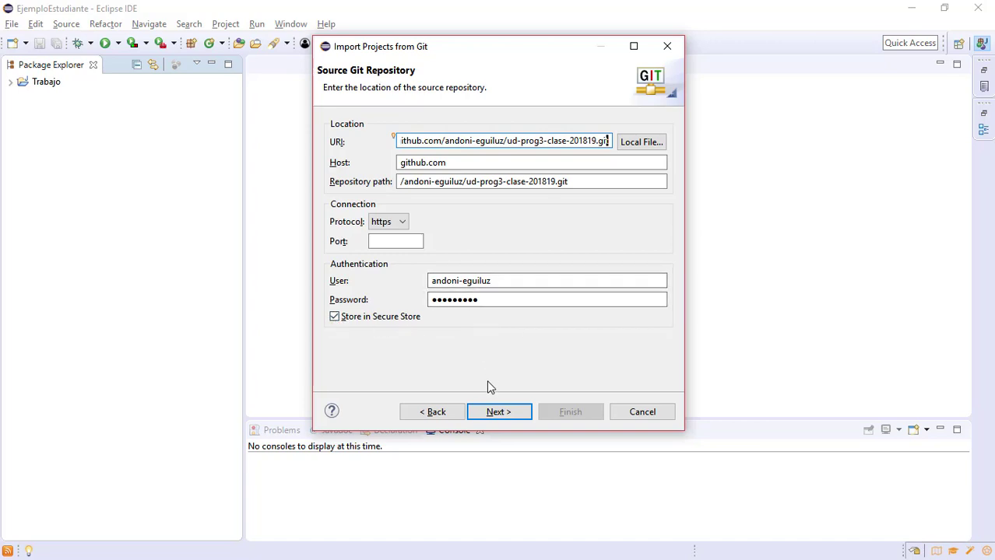
left_click(504, 416)
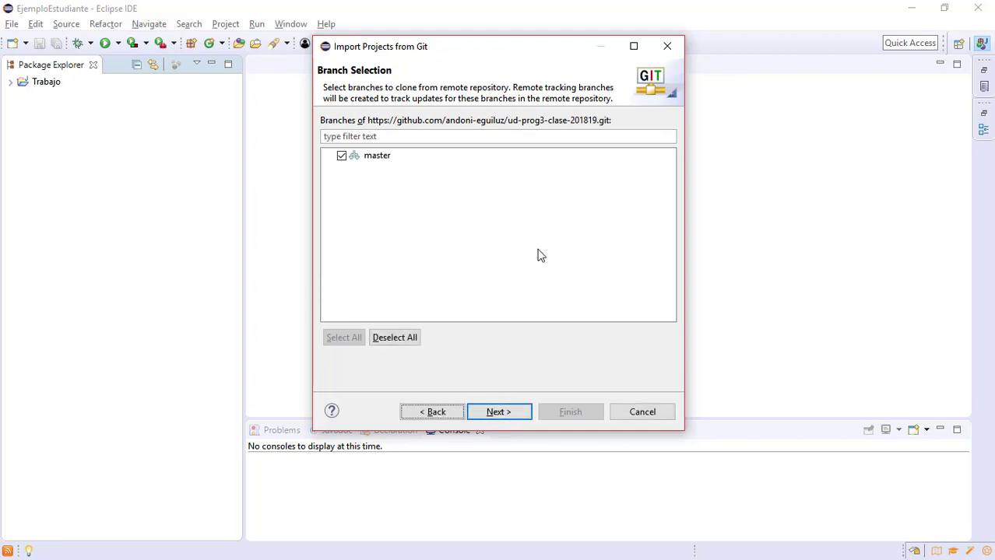
left_click(374, 157)
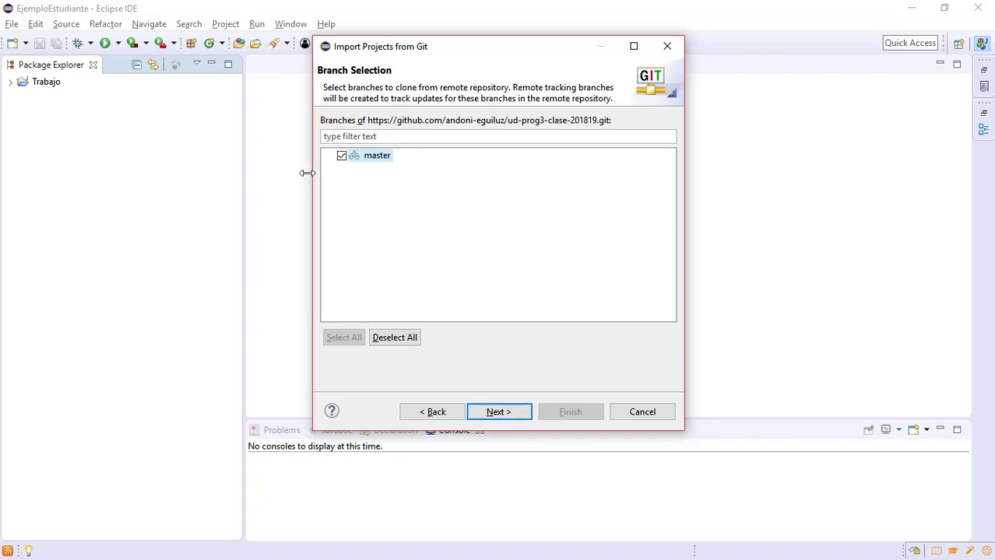
left_click(504, 414)
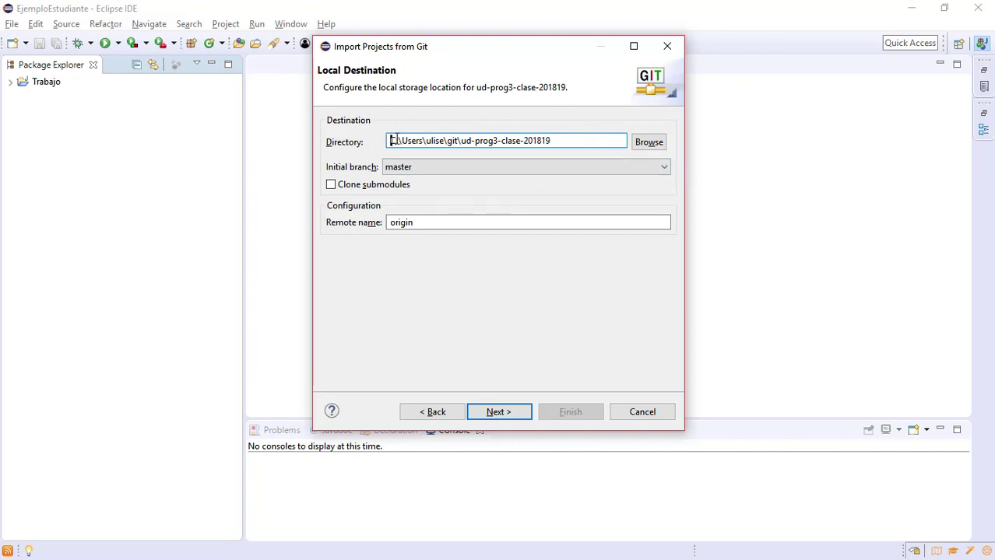
Step: Set the clone's local destination to a folder named claseejemplo inside the user's git directory and clone the repository
left_click_drag(391, 140, 460, 140)
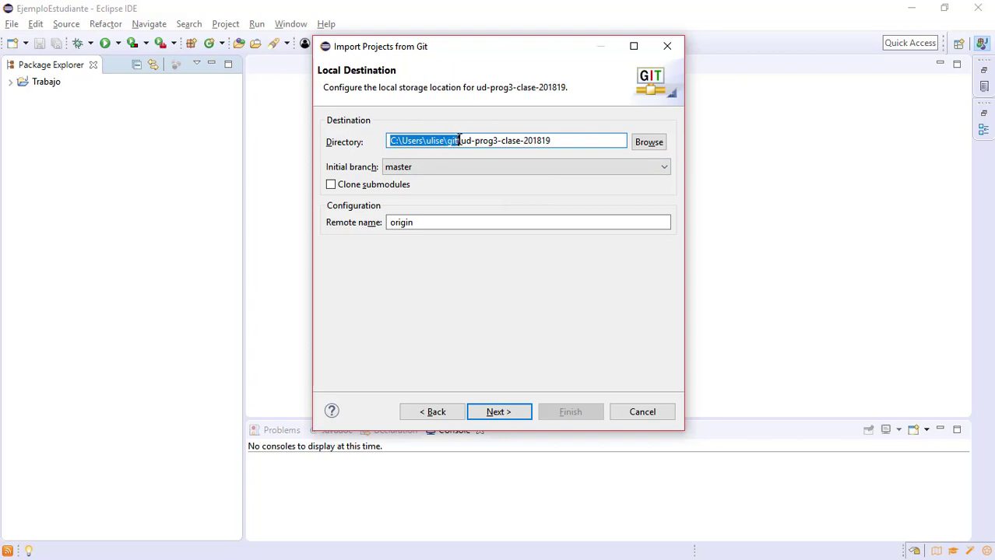
left_click(459, 140)
left_click_drag(572, 140, 463, 144)
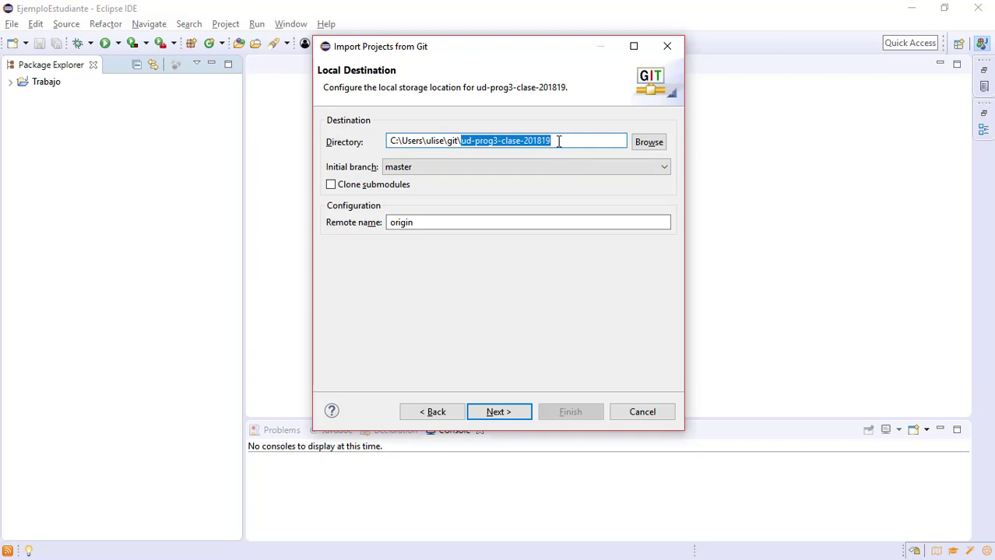
left_click(558, 140)
key("shift+Left")
key("shift+Left")
key("shift+Left")
key("shift+Left")
key("shift+Left")
key("shift+Left")
key("shift+Left")
key("shift+Left")
key("shift+Left")
key("shift+Left")
key("shift+Left")
key("shift+Left")
key("shift+Left")
key("shift+Left")
key("shift+Left")
key("shift+Left")
key("shift+Left")
key("shift+Left")
key("shift+Left")
key("shift+Left")
key("shift+Right")
type("clase")
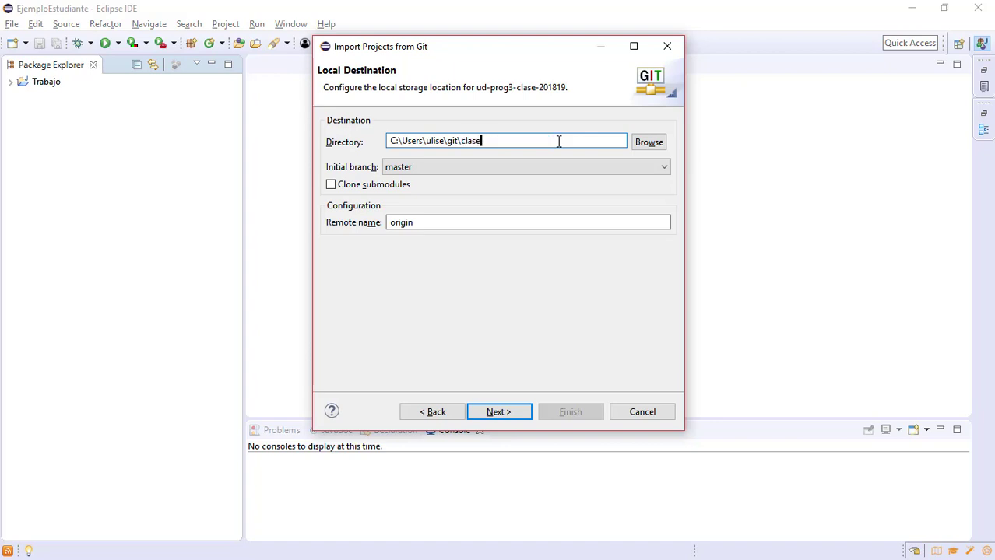
type("ejemplo")
left_click_drag(519, 140, 359, 138)
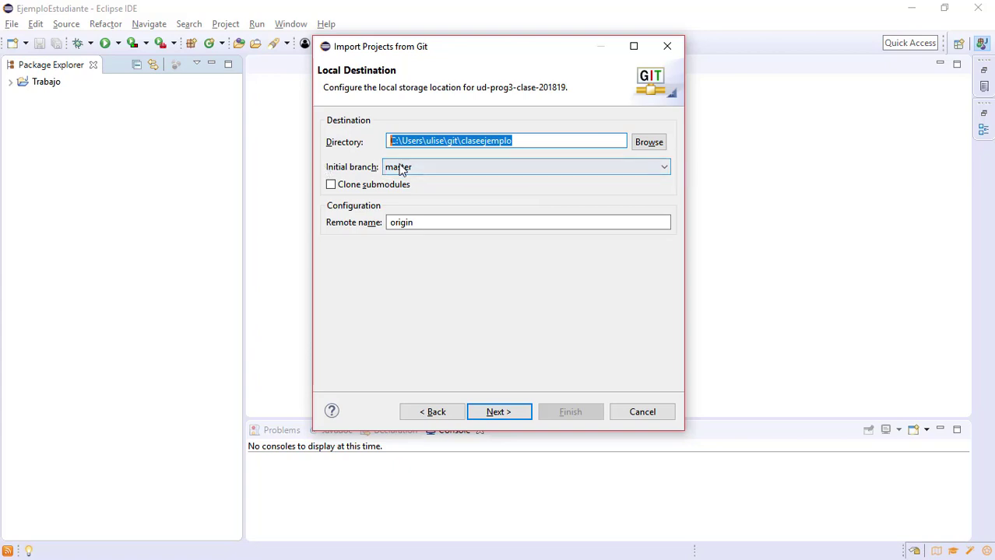
left_click(498, 412)
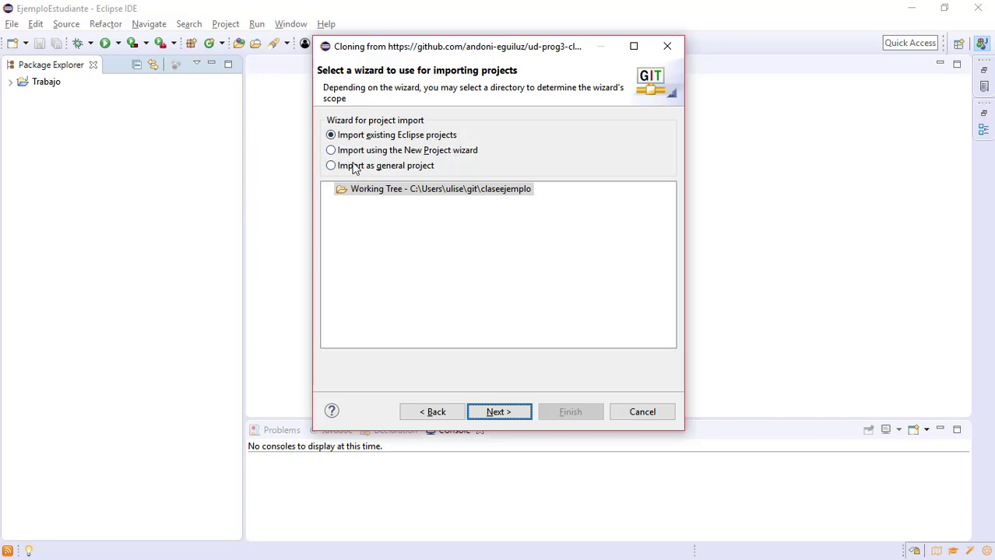
Step: Import the existing Eclipse project Clase201819 from the cloned working tree and select it in the workspace
left_click(332, 151)
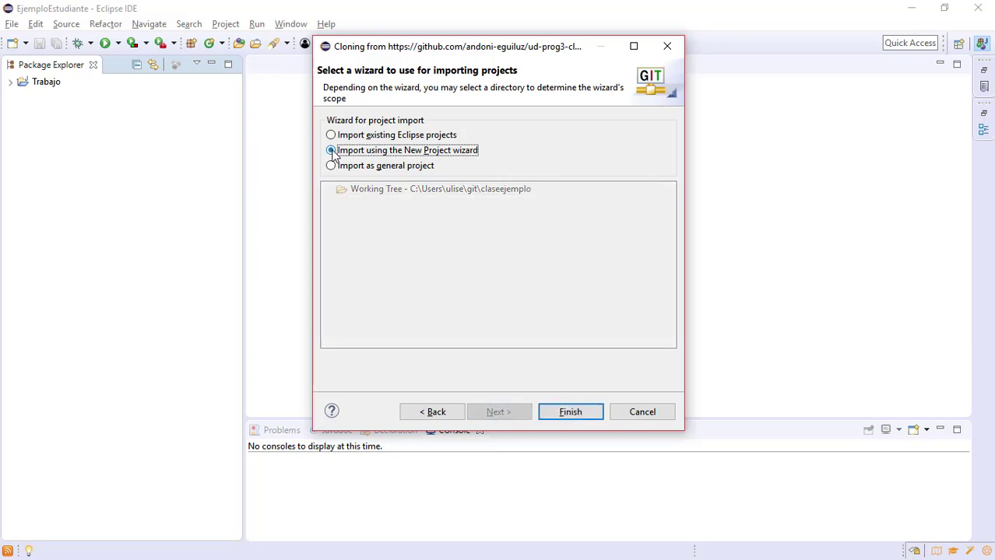
left_click(332, 166)
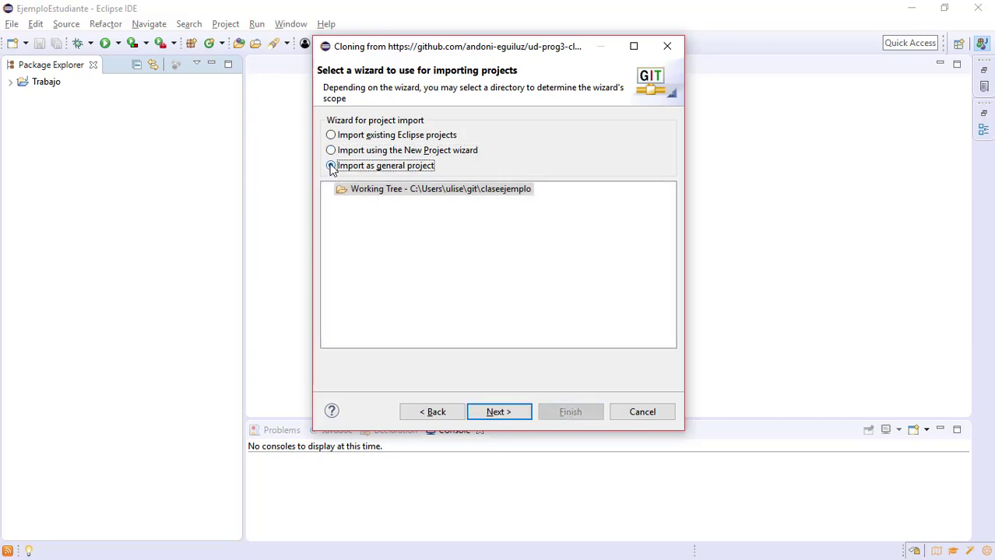
left_click(332, 136)
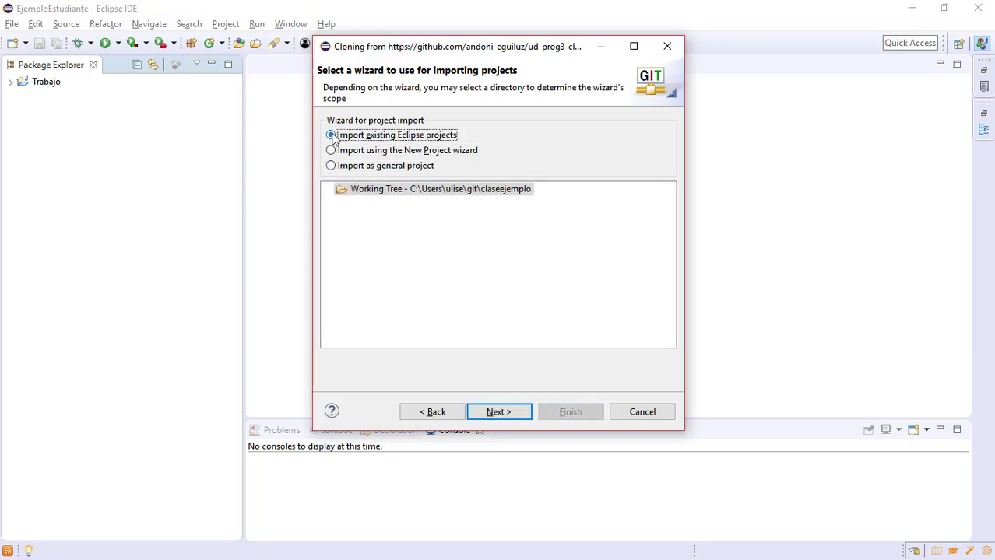
left_click(499, 413)
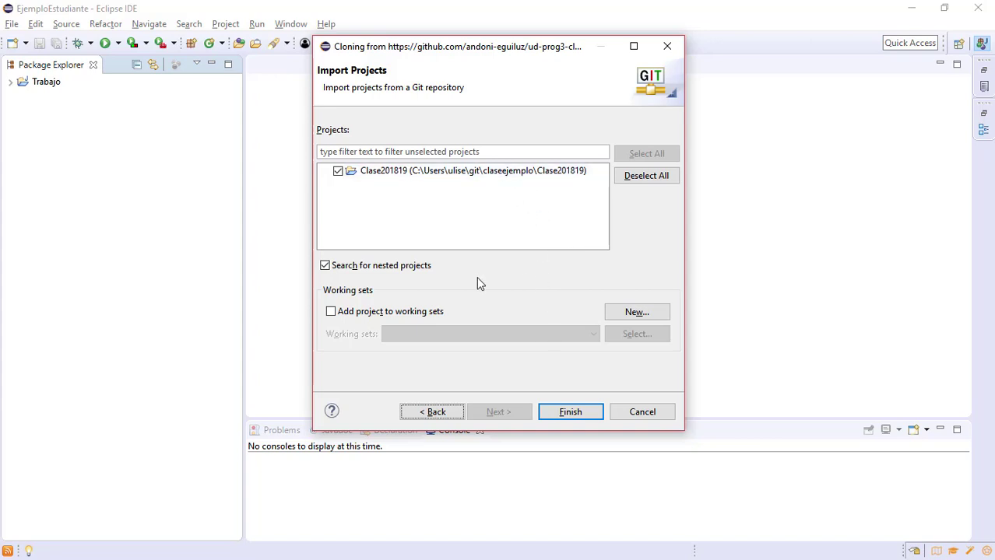
left_click(572, 414)
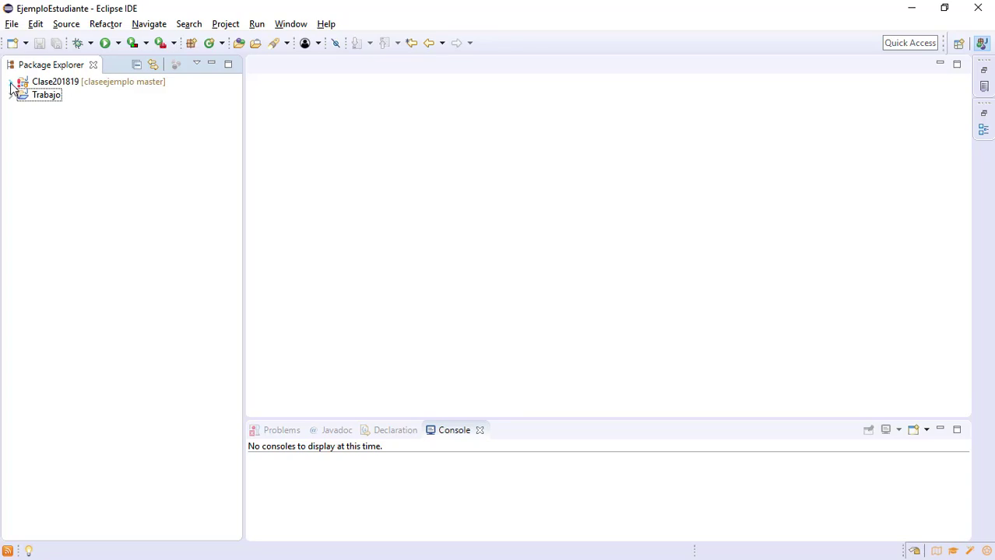
left_click(74, 85)
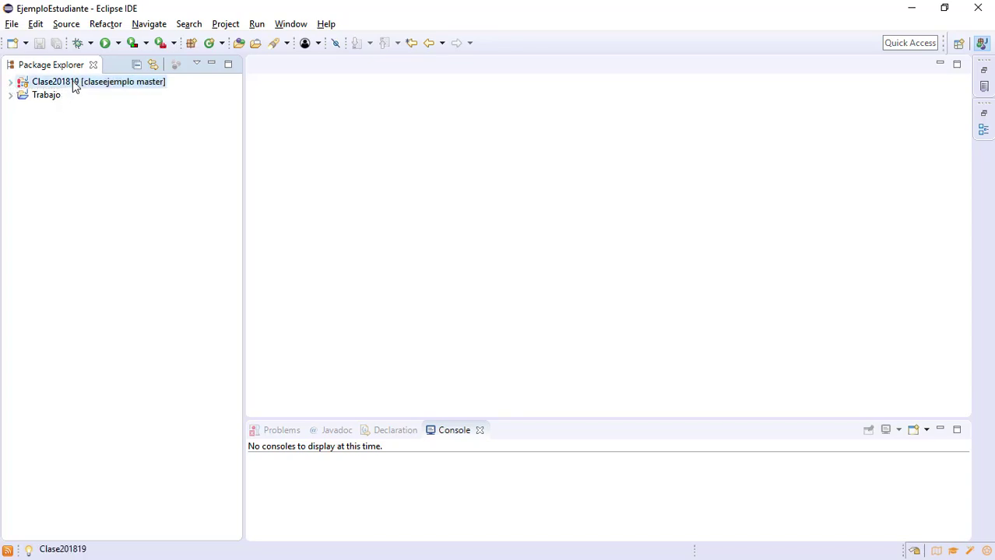